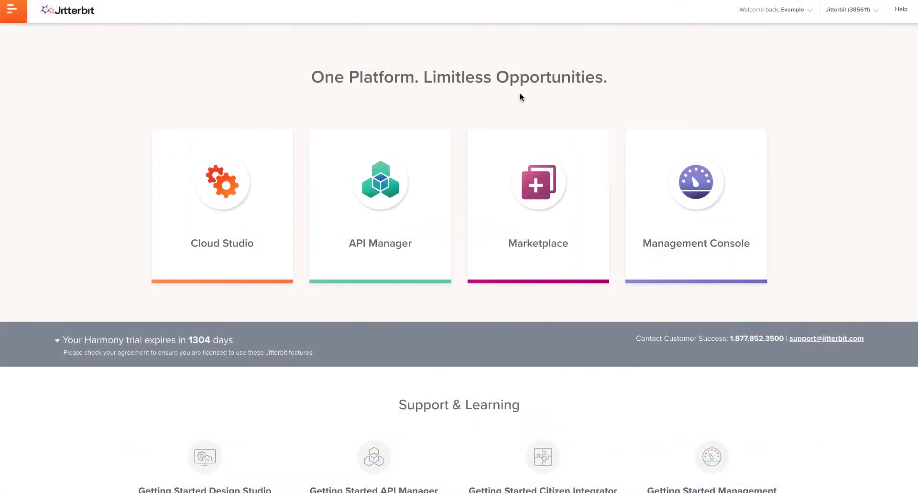
Step: Open Marketplace and filter the results to Process Template items with the Epicor endpoint
click(538, 185)
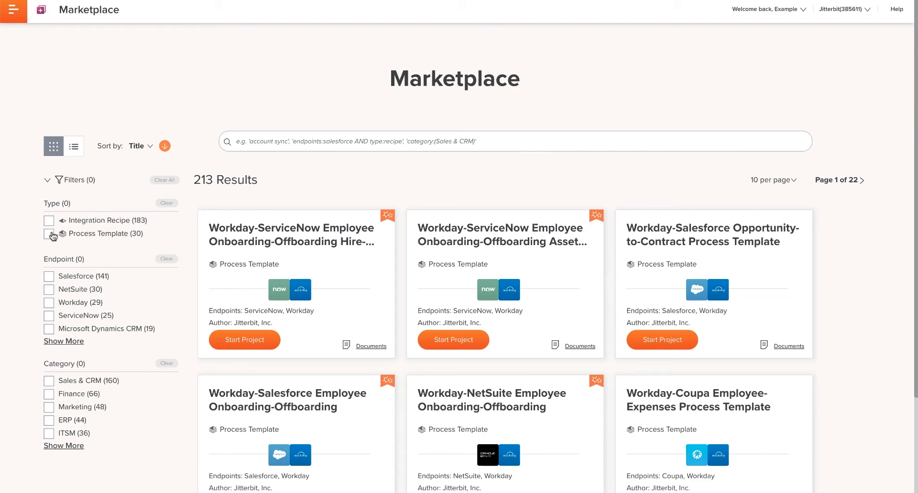
click(51, 234)
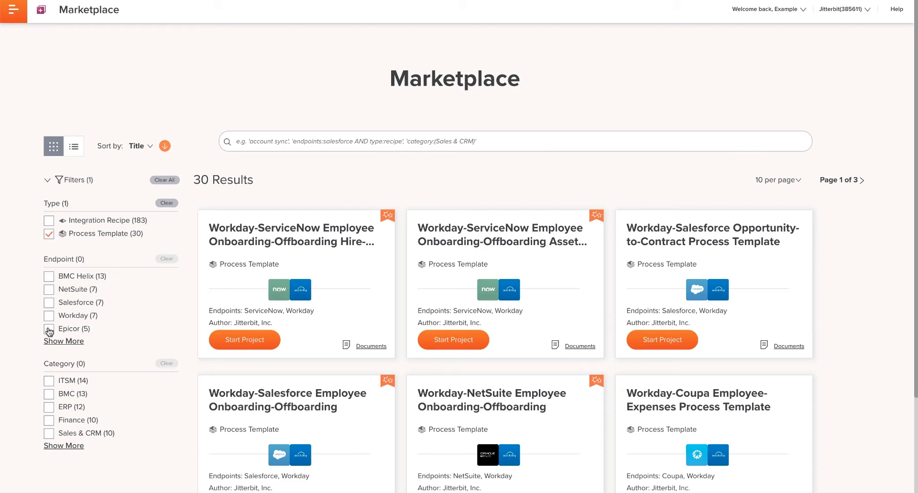
click(49, 329)
scroll(238, 387, down, 1)
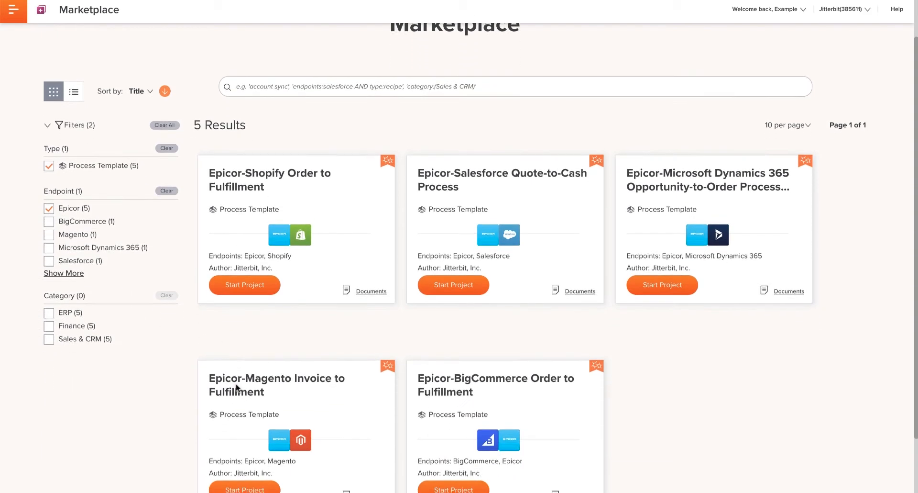
scroll(237, 387, down, 1)
Step: Download and open the PDF documentation for the Epicor-Magento Invoice to Fulfillment process template
mouse_move(237, 385)
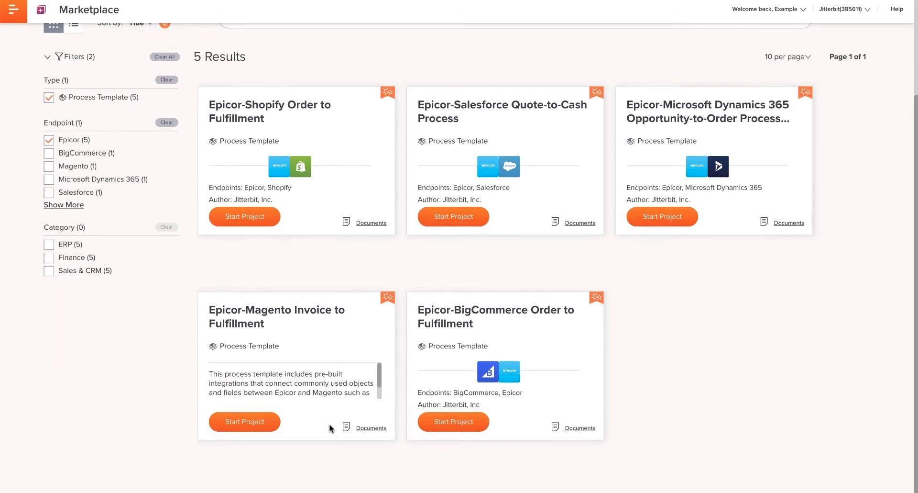
click(364, 428)
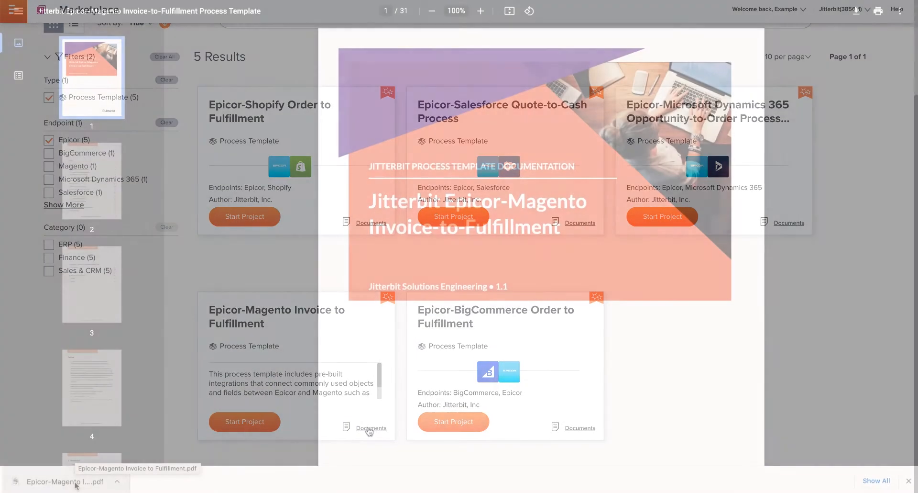
click(72, 481)
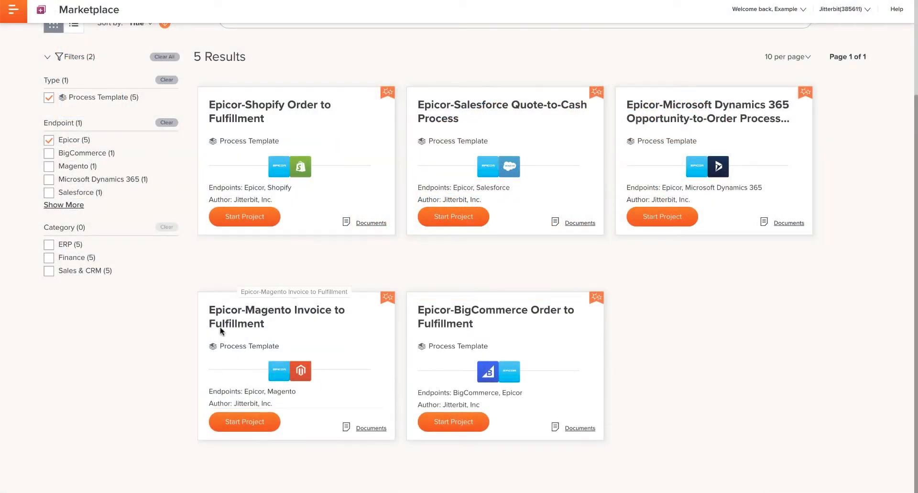
Step: Start a project from the Epicor-Magento Invoice to Fulfillment template, download its customizations zip and continue to project creation
mouse_move(248, 388)
click(250, 422)
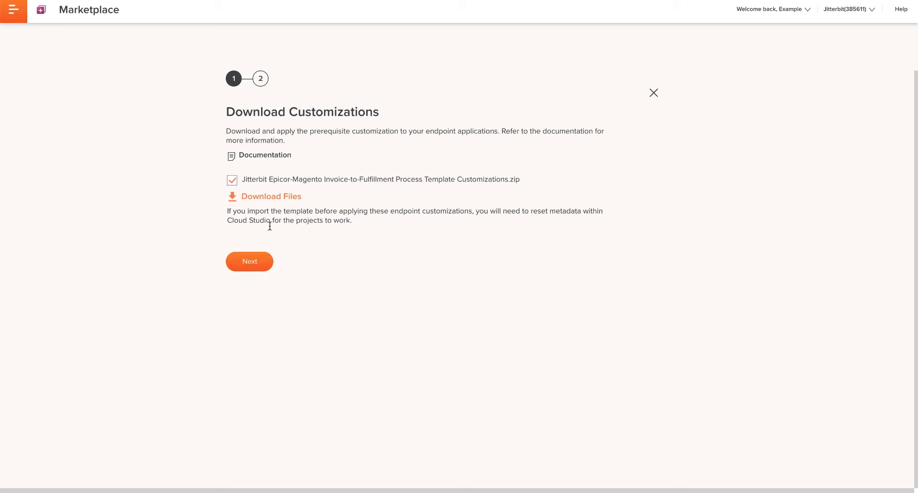
click(271, 197)
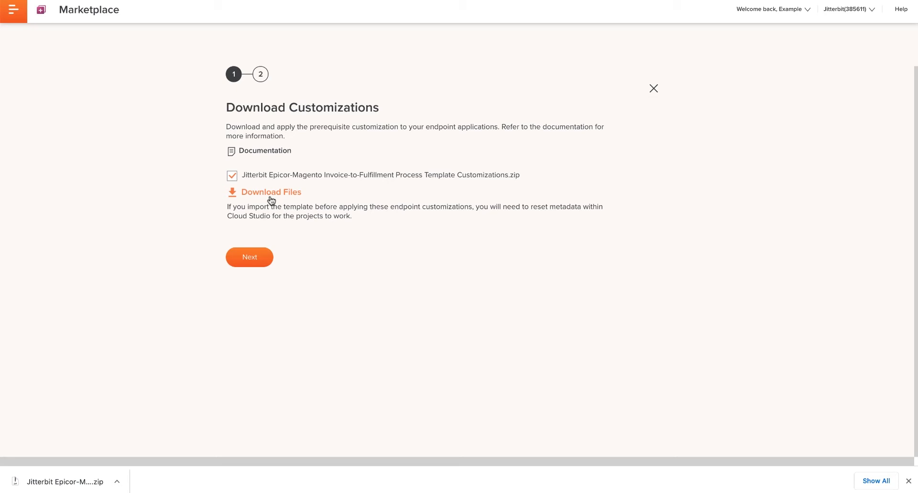
click(253, 263)
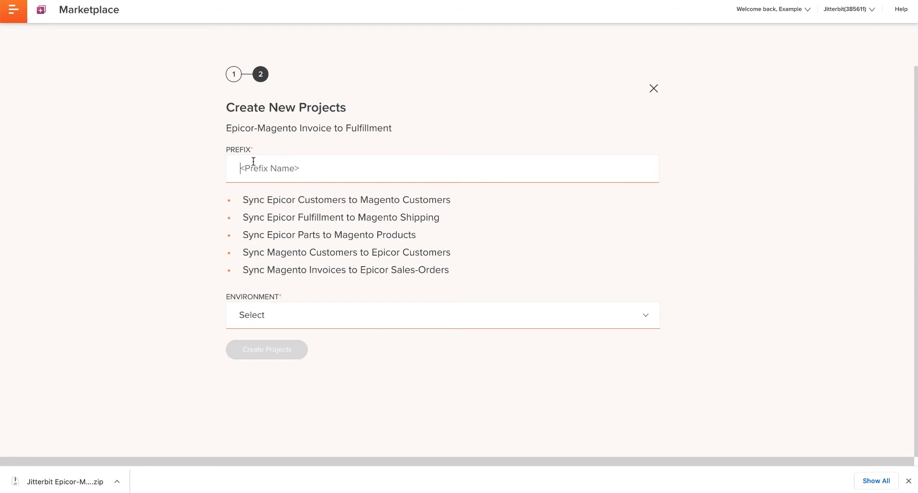
Step: Create the template's projects with the prefix Jitterbit in the Default Environment, and go to Cloud Studio
click(237, 164)
text(J)
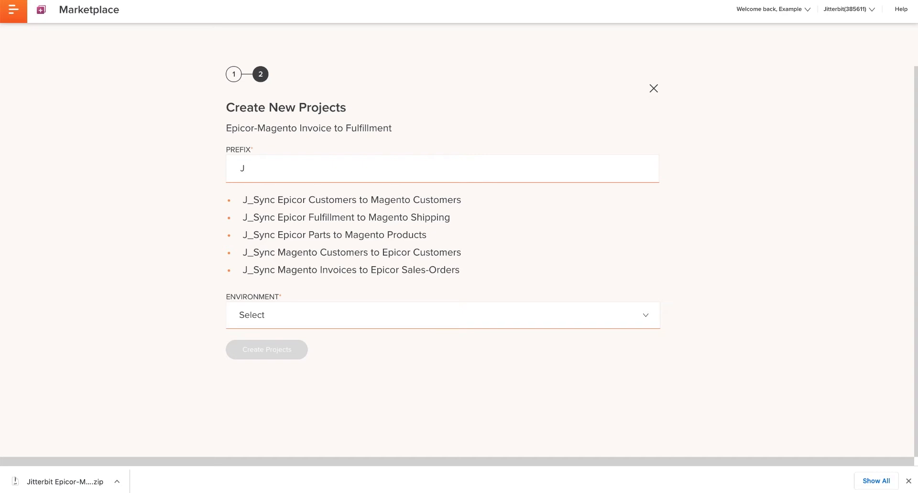
text(itterbit)
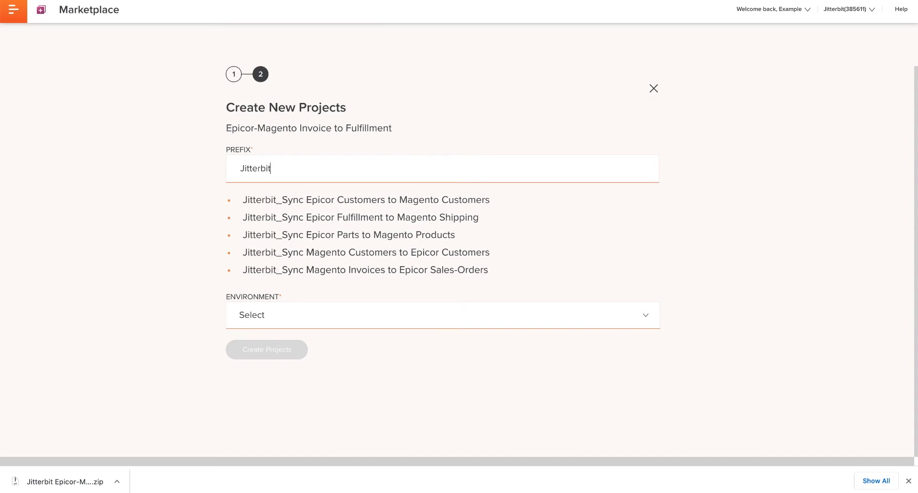
click(270, 314)
click(271, 340)
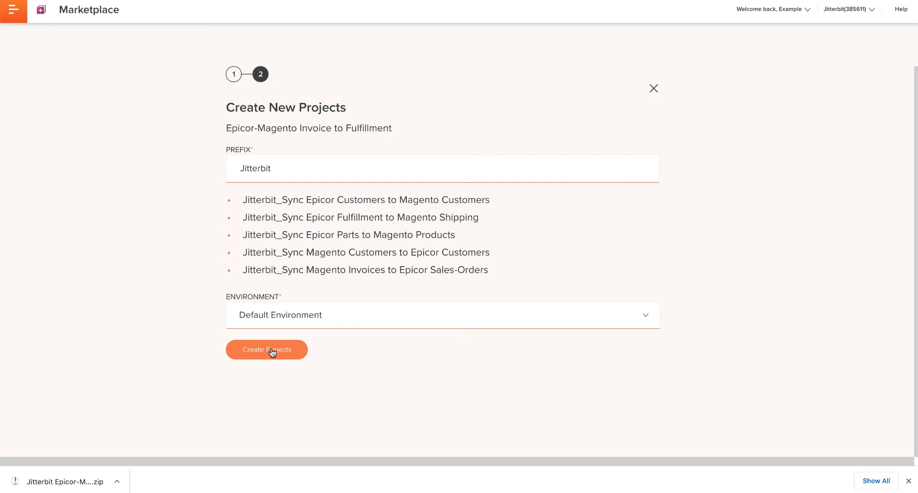
click(272, 350)
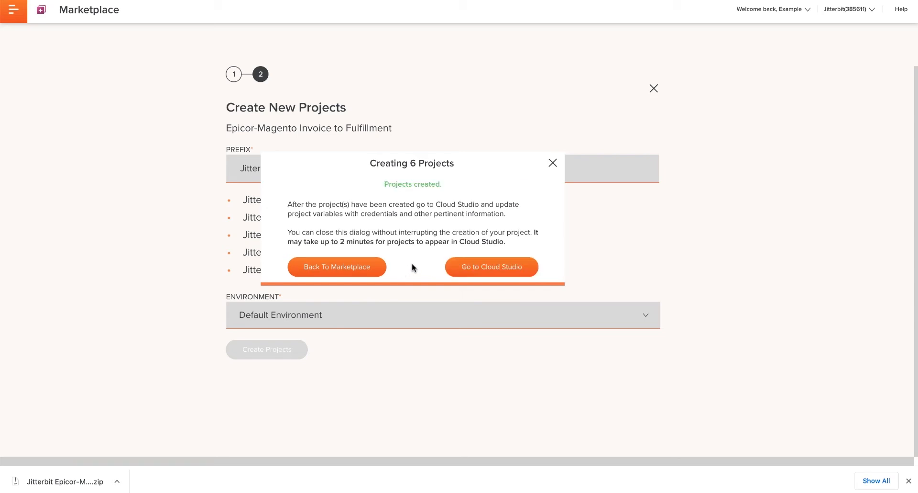
click(481, 266)
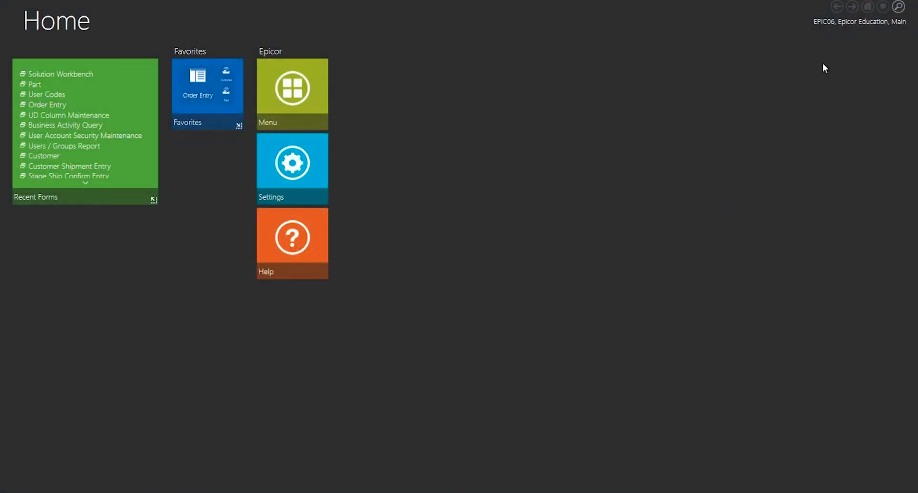
Step: In Epicor, search the menus for "solution" and open Solution Workbench
click(898, 6)
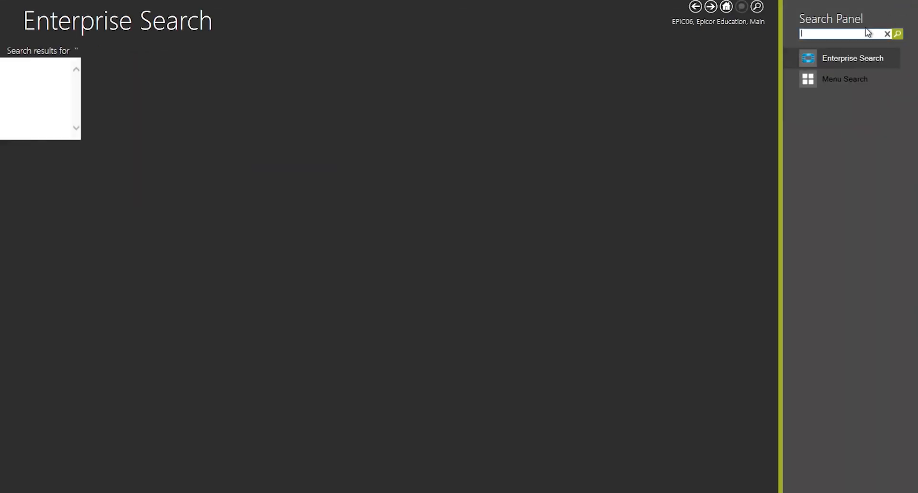
text(solution)
click(845, 78)
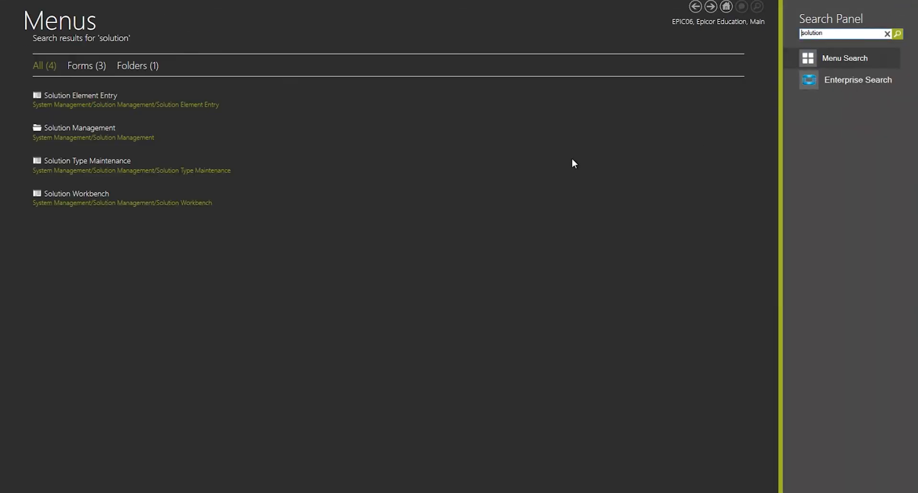
click(91, 194)
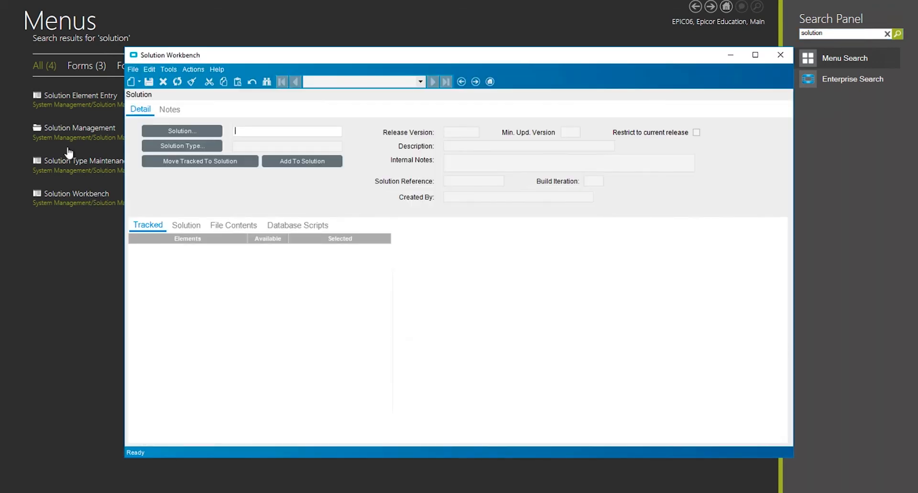
Step: Start a solution installation and load the file Magento_BAQs_Customer Solution_3.2.500.0 from the Epicor Packages folder
click(193, 70)
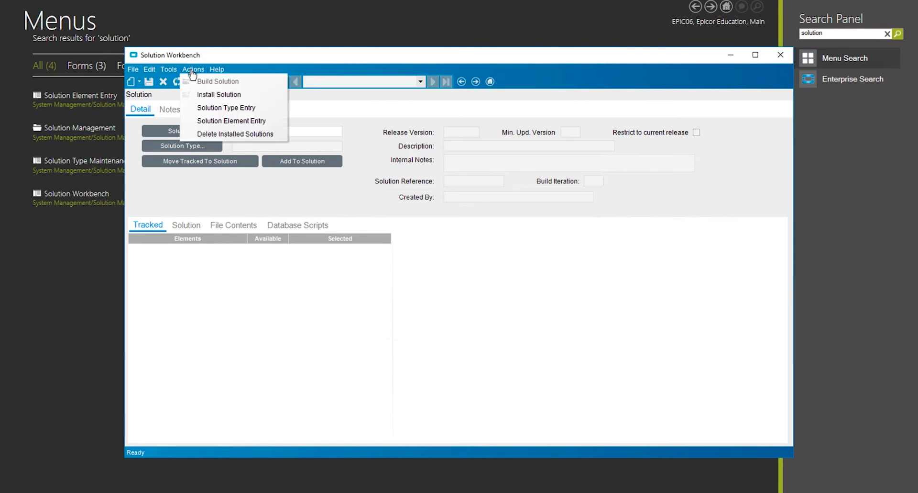
click(209, 95)
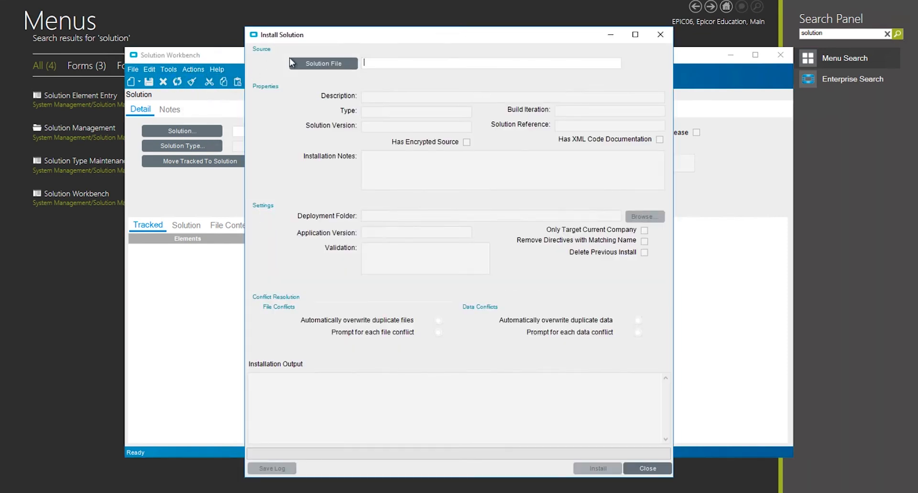
click(314, 61)
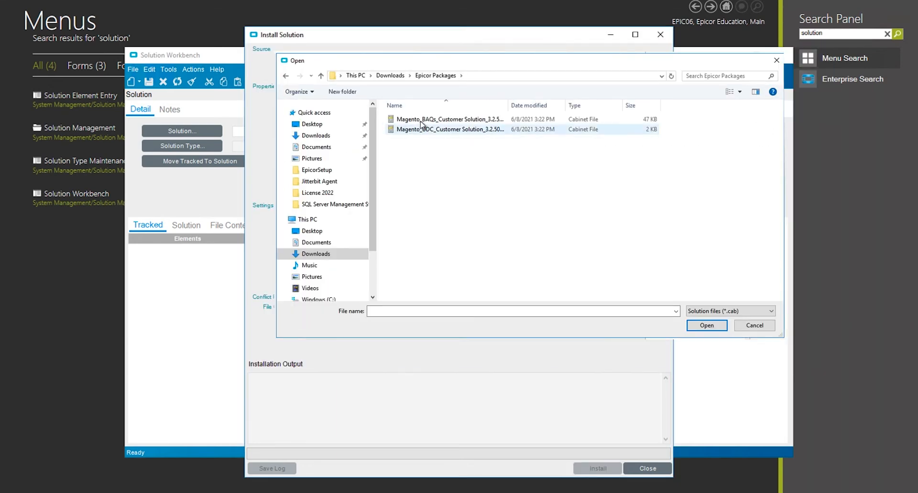
click(421, 121)
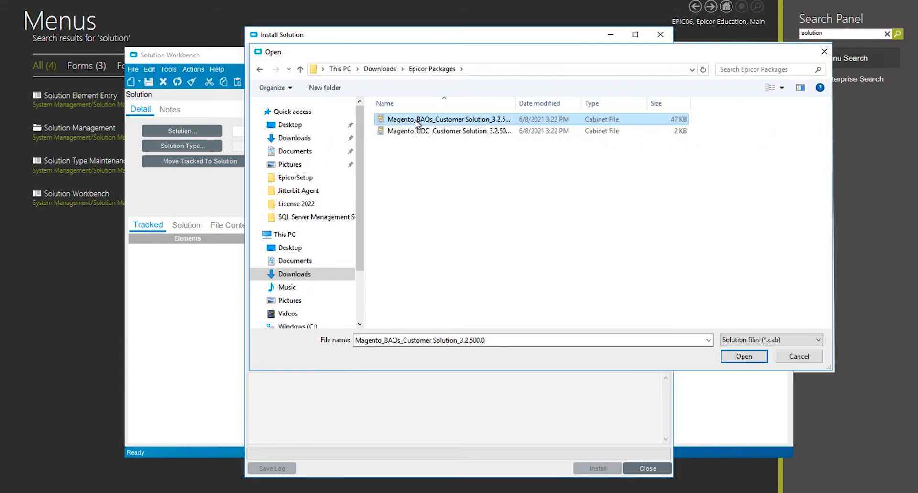
click(743, 356)
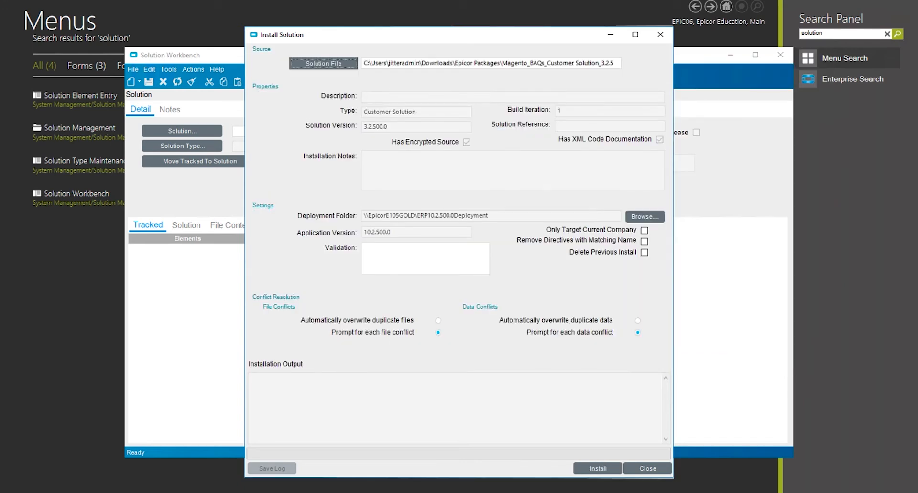
Step: Install the solution with Remove Directives with Matching Name enabled and duplicate files and data overwritten automatically, and close the installer
click(516, 214)
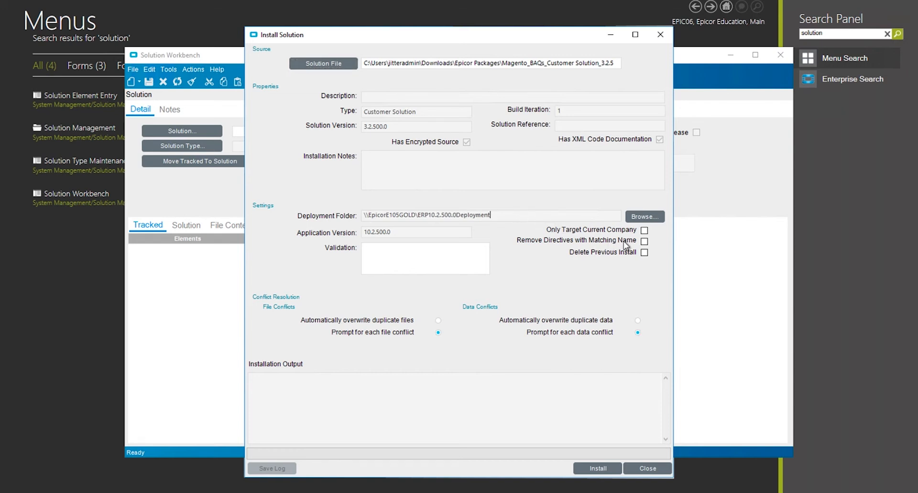
click(645, 241)
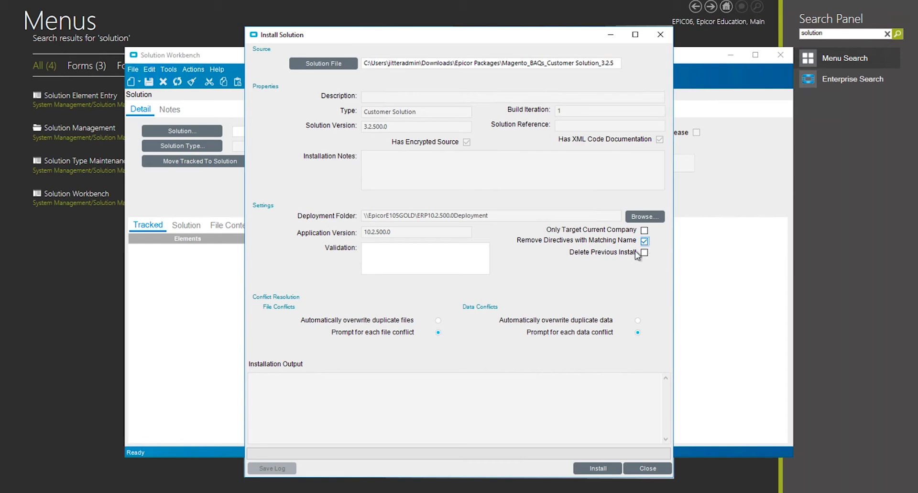
click(438, 320)
click(639, 320)
click(612, 468)
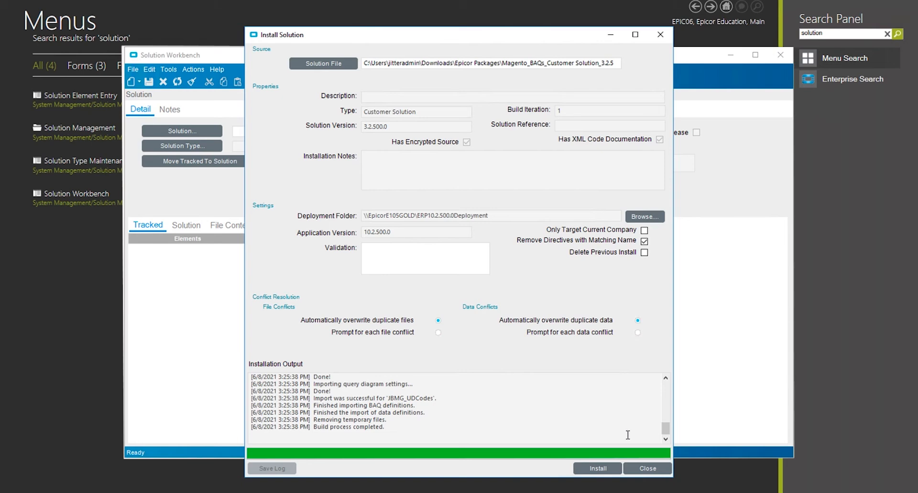
click(642, 468)
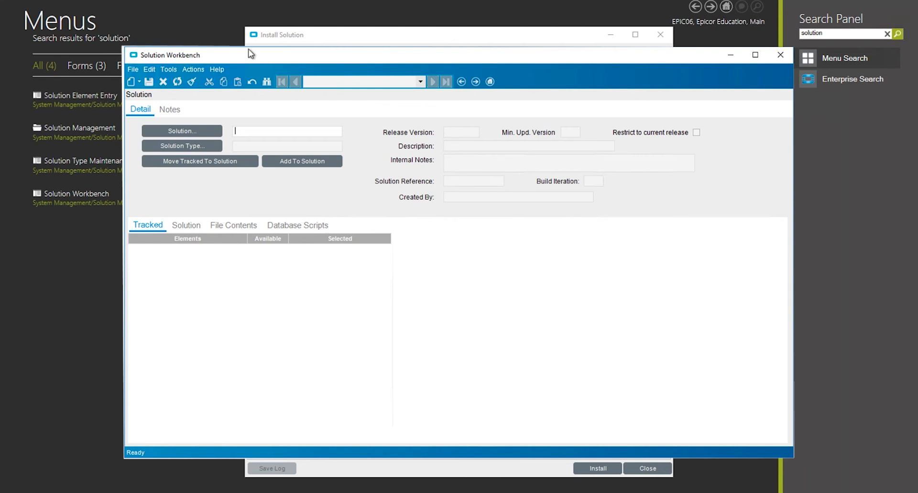
Step: Open the Delete Installed Solutions function of Solution Workbench
click(191, 72)
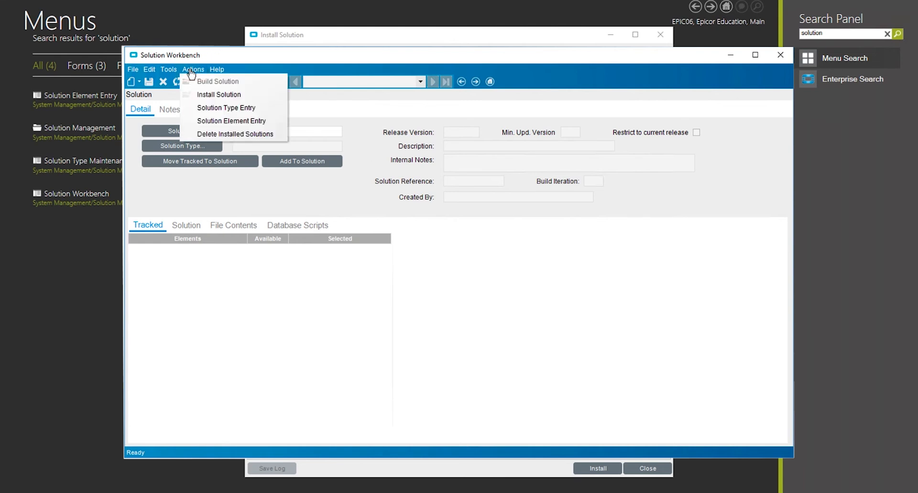
click(210, 133)
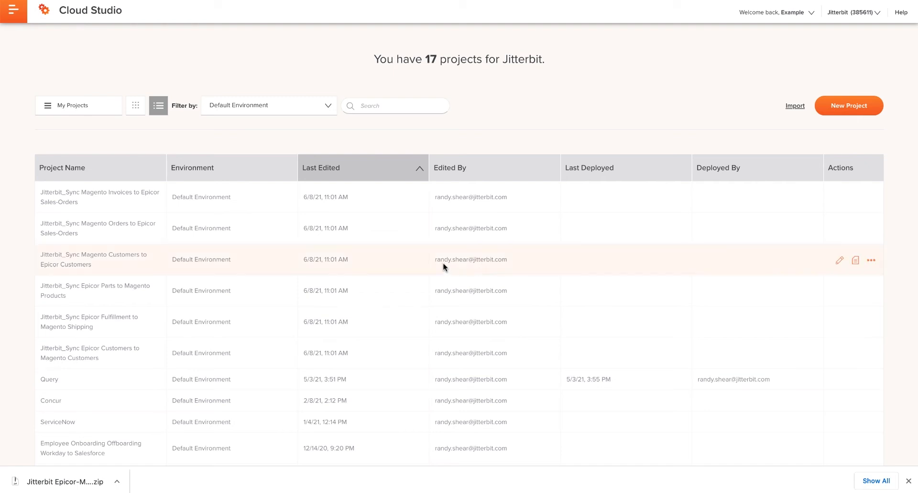
Step: In Cloud Studio, open the project Jitterbit_Sync Magento Customers to Epicor Customers and show its project variables
click(107, 260)
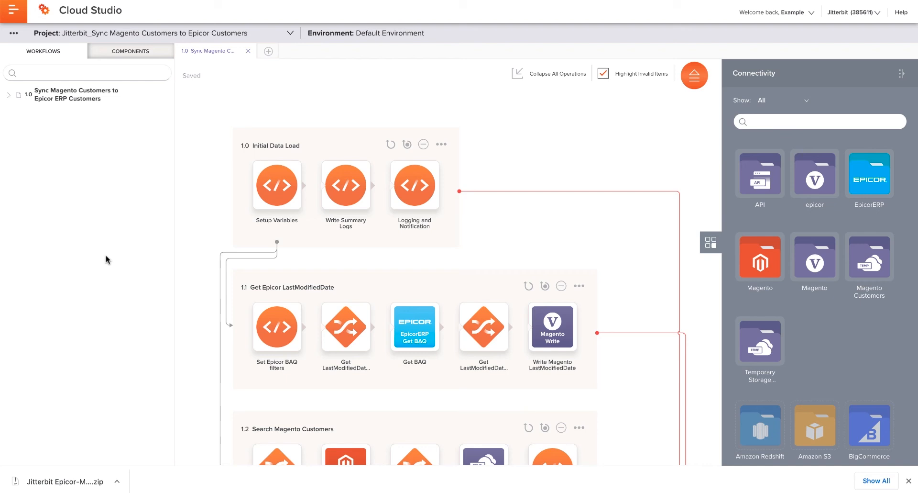
click(14, 33)
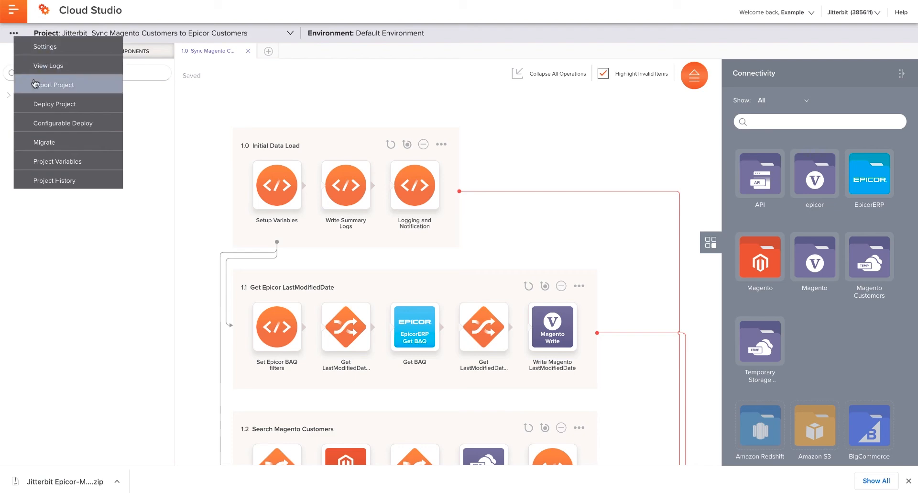
click(54, 163)
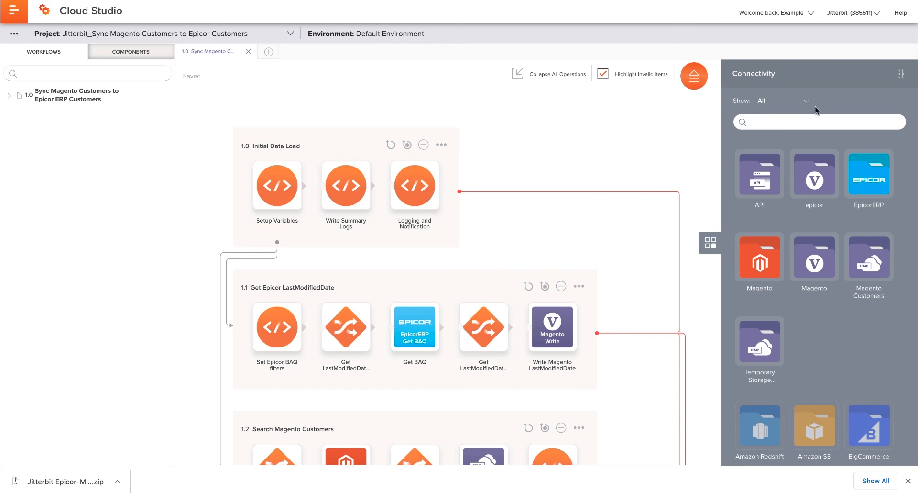
Step: Test the connections of the EpicorERP and Magento endpoints, closing each endpoint's configuration after its test
click(872, 177)
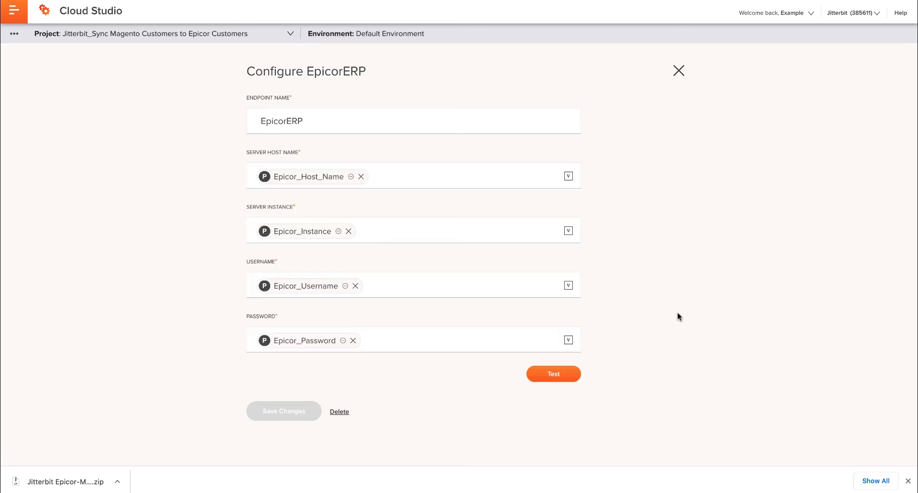
click(562, 375)
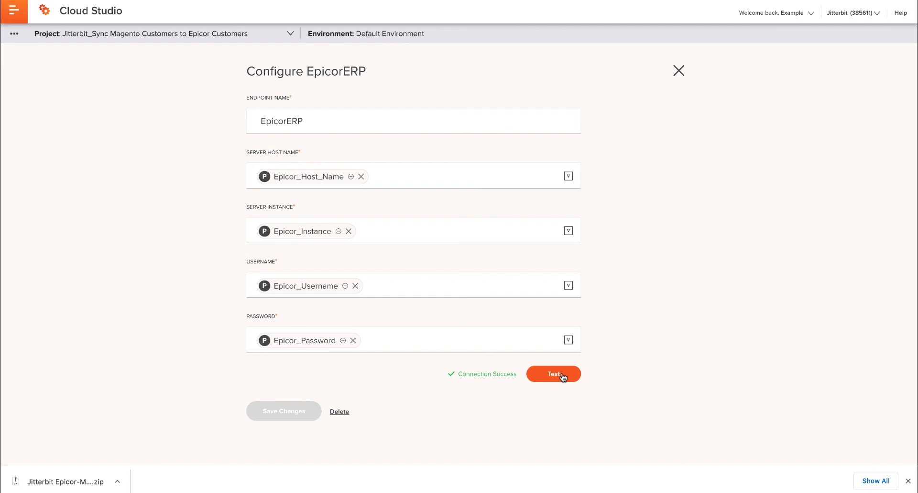
click(678, 71)
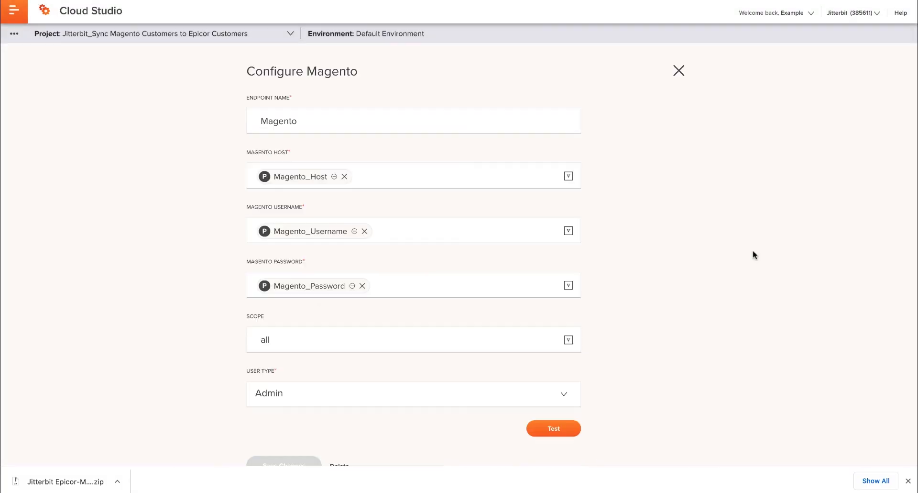
click(554, 428)
click(679, 71)
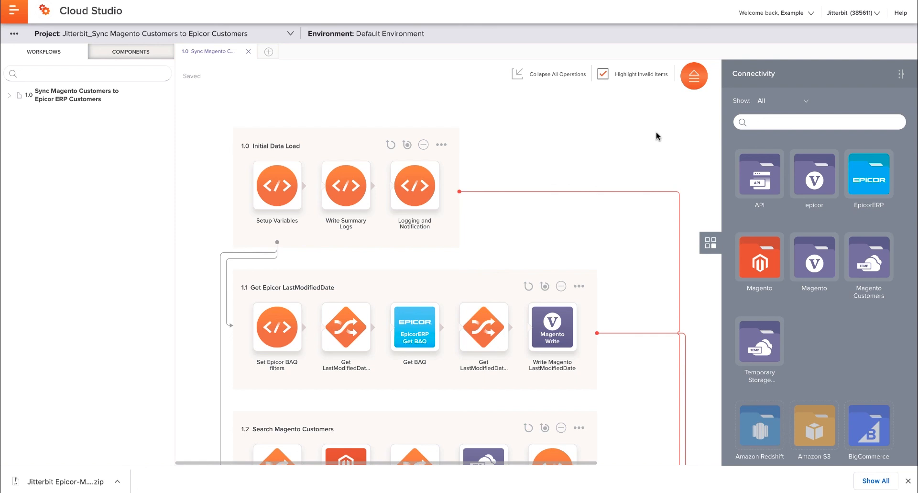
Step: Bring up the deploy options for the 1.0 Initial Data Load operation
click(440, 144)
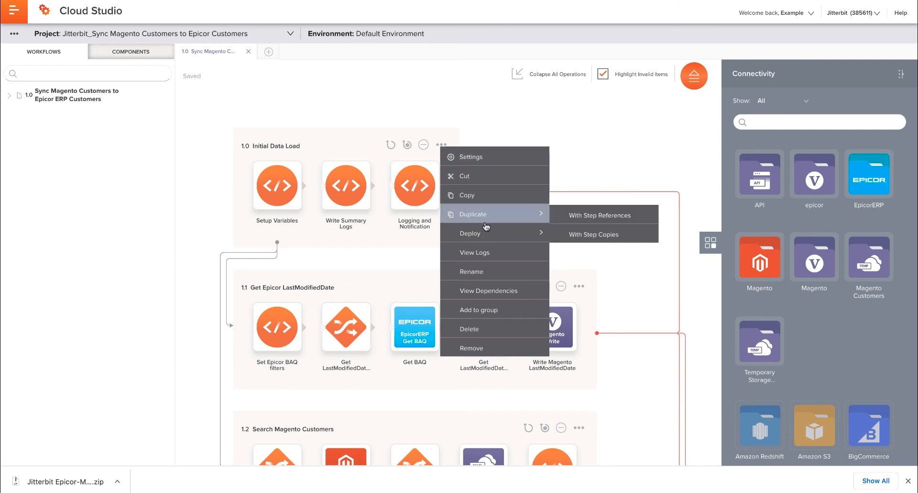
mouse_move(491, 233)
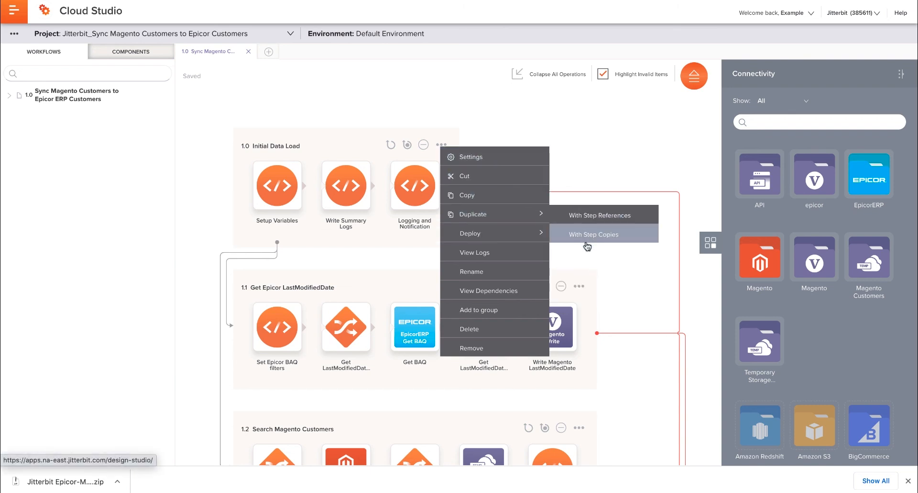